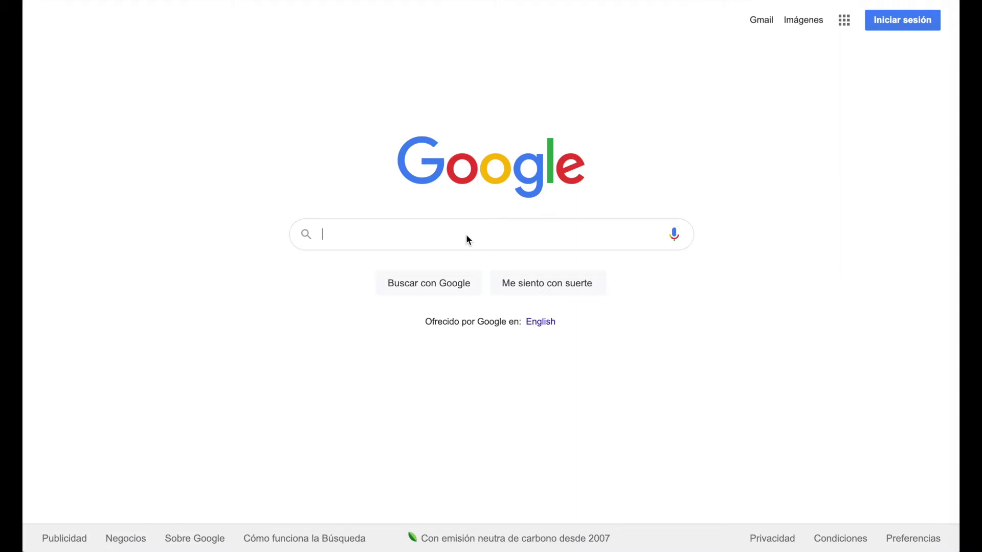
- Search Google for 'como traducir tu sitio web de wordpress' and scroll through the results
{"action": "type", "text": "como tra"}
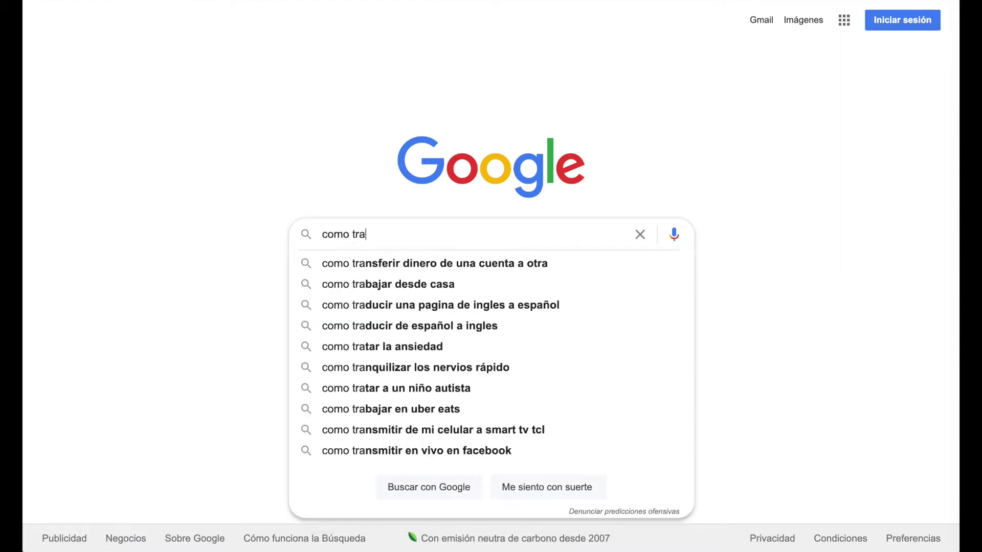
{"action": "type", "text": "ducir tu sitio d"}
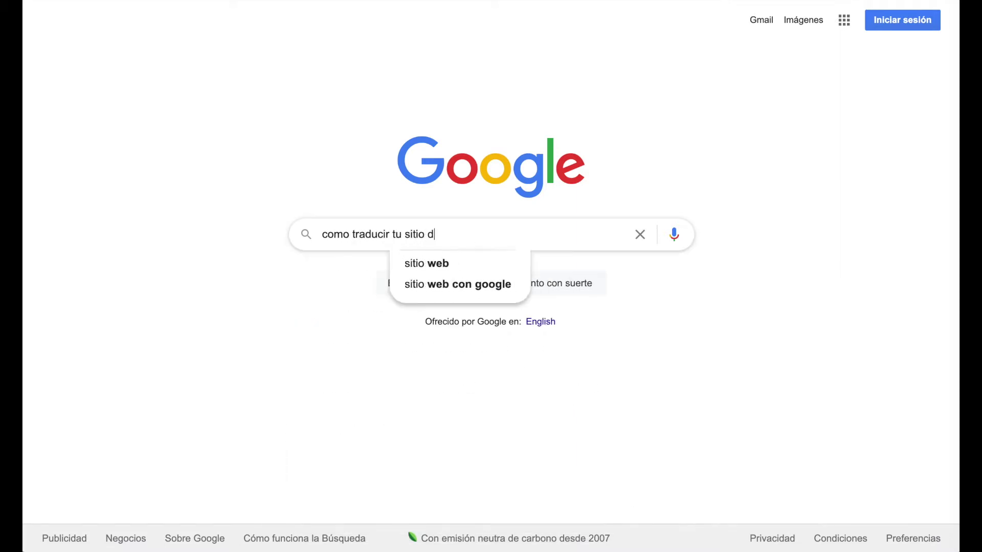
{"action": "key", "text": "BackSpace"}
{"action": "type", "text": "web de wordpress"}
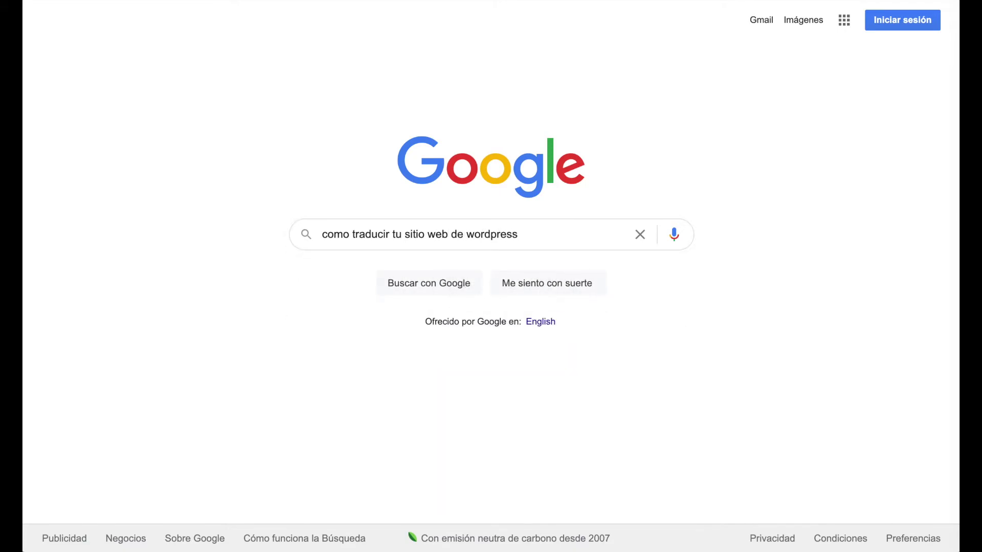
{"action": "key", "text": "Return"}
{"action": "scroll", "coordinate": [671, 319], "scroll_direction": "down", "scroll_amount": 3}
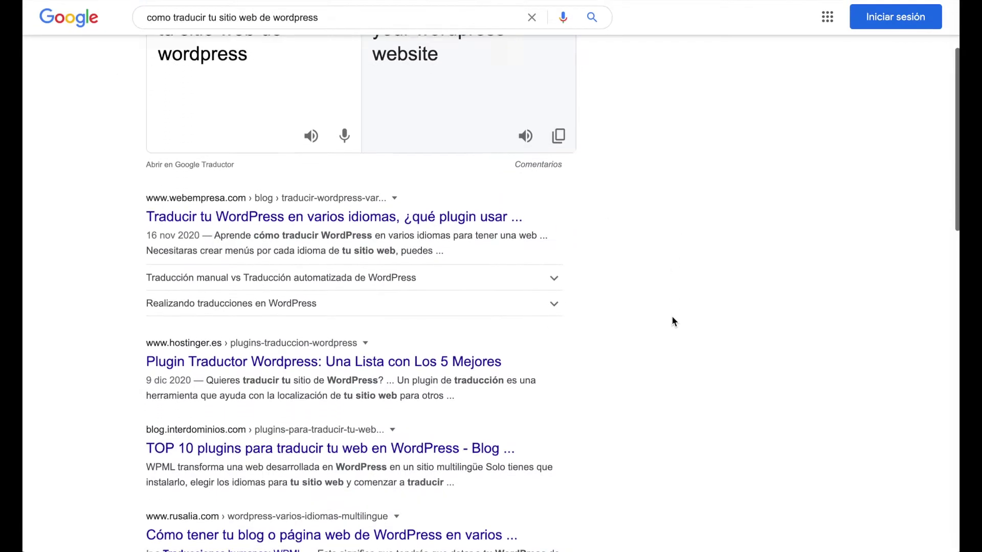
{"action": "scroll", "coordinate": [671, 317], "scroll_direction": "down", "scroll_amount": 5}
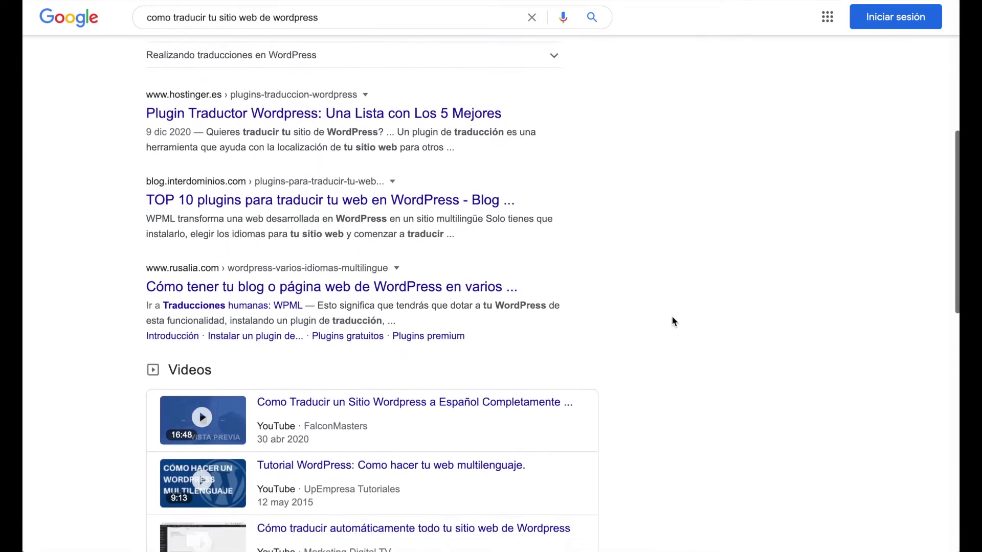
{"action": "scroll", "coordinate": [672, 317], "scroll_direction": "down", "scroll_amount": 7}
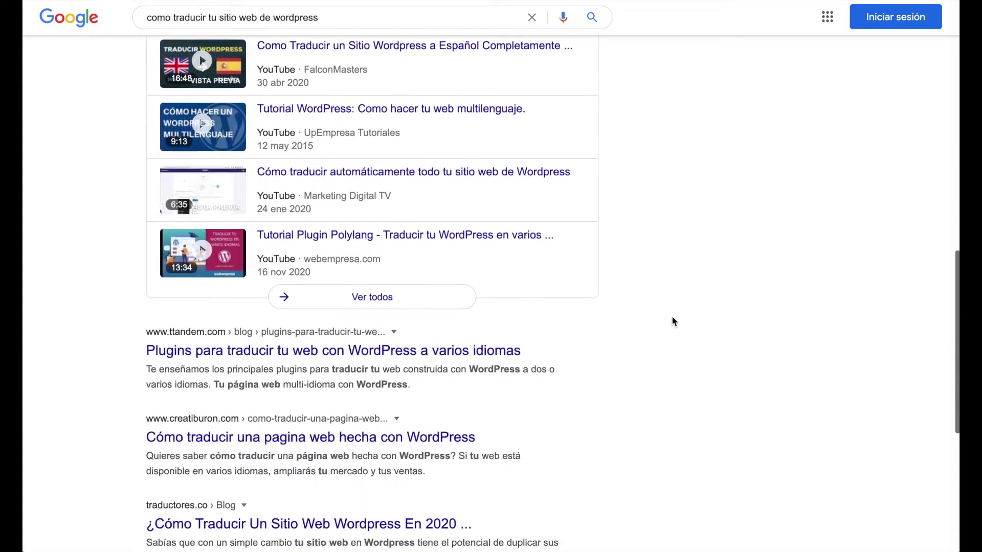
{"action": "scroll", "coordinate": [672, 317], "scroll_direction": "down", "scroll_amount": 2}
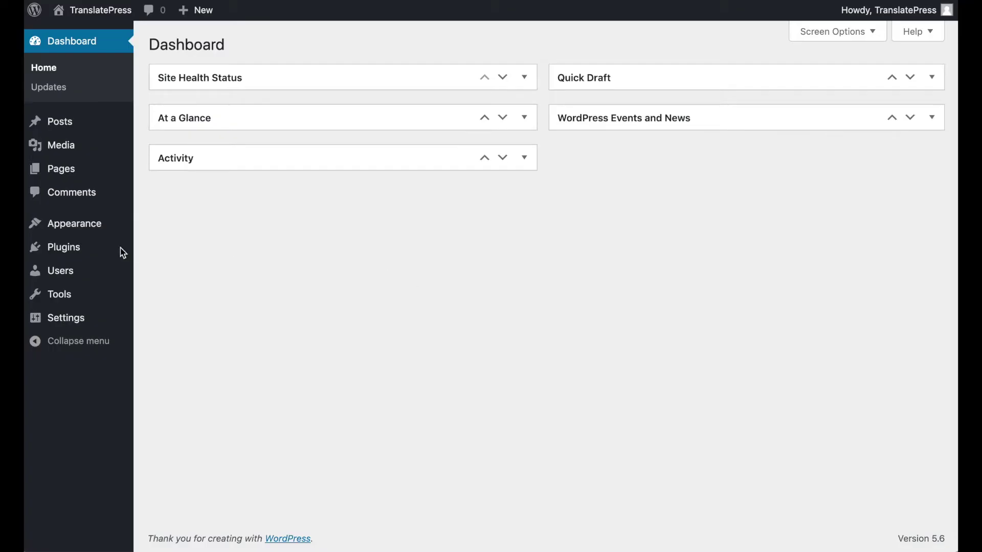
- Upload and install the TranslatePress plugin from translatepress-multilingual.1.9.3.zip
{"action": "mouse_move", "coordinate": [79, 254]}
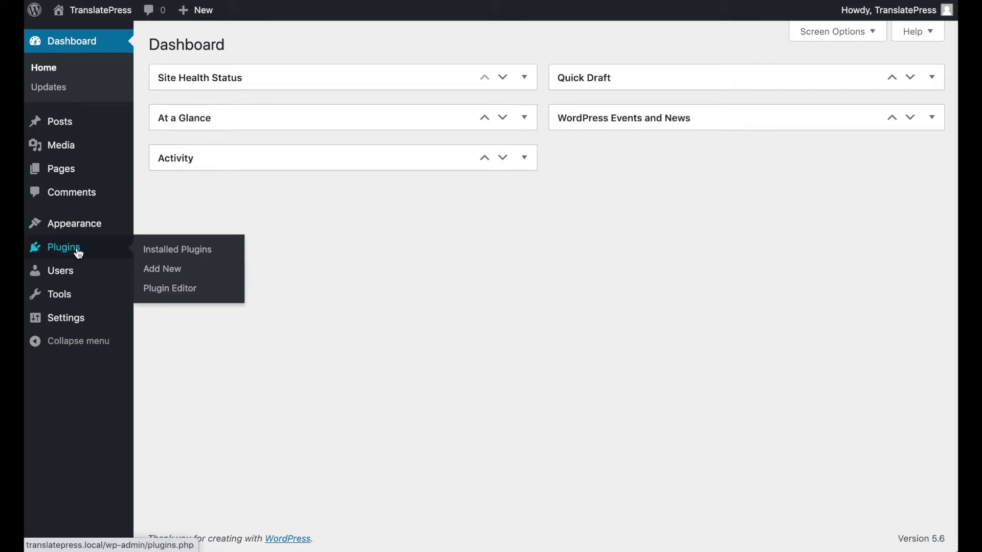
{"action": "left_click", "coordinate": [164, 271]}
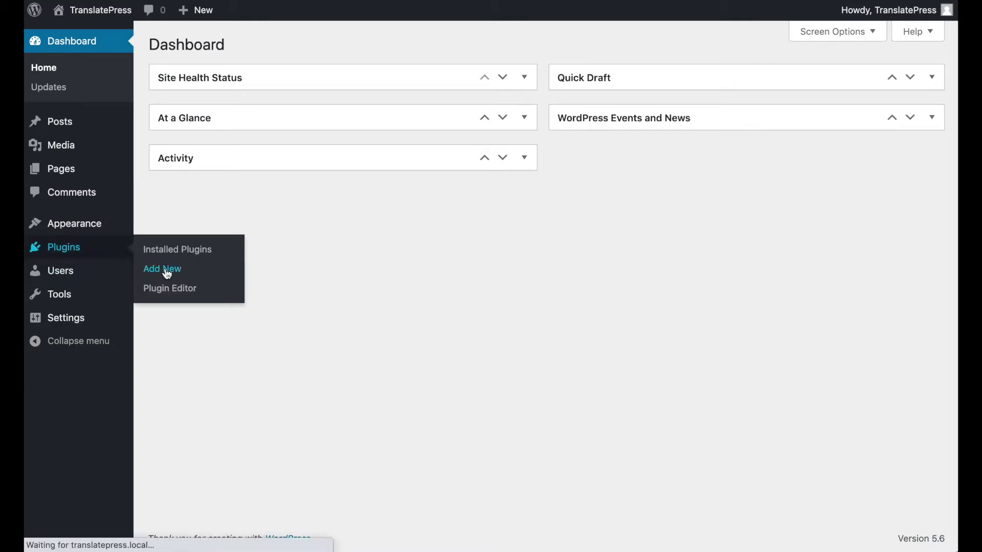
{"action": "left_click", "coordinate": [286, 47]}
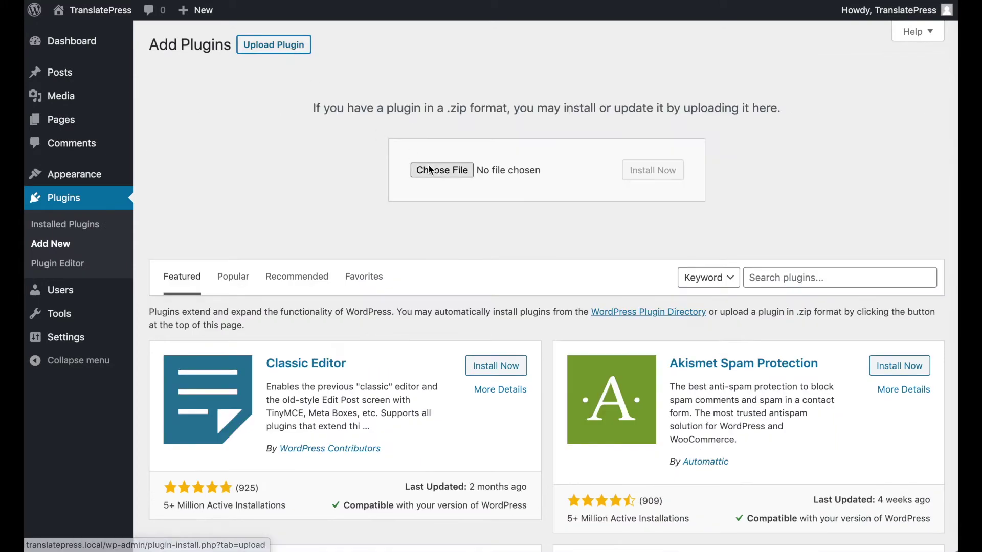
{"action": "left_click", "coordinate": [432, 171]}
{"action": "left_click", "coordinate": [440, 45]}
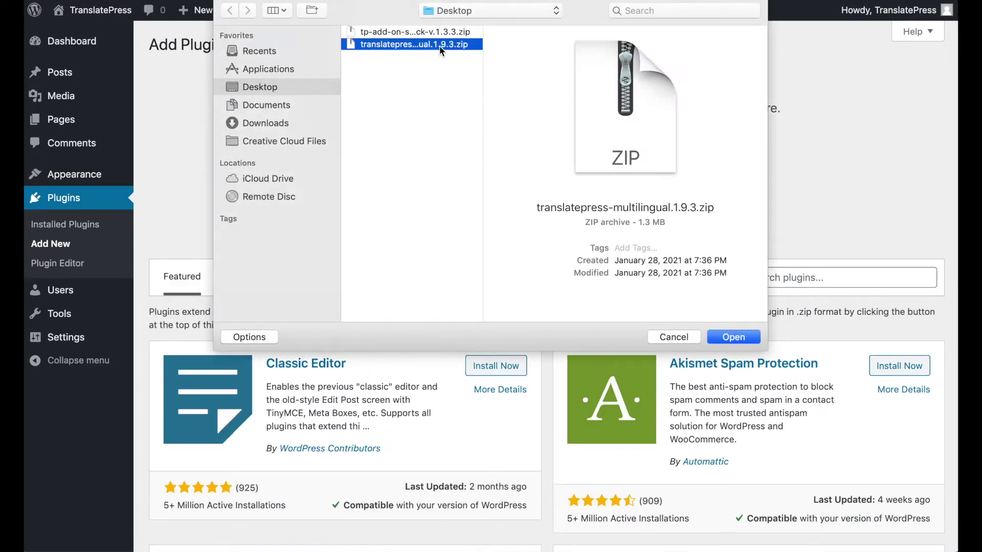
{"action": "left_click", "coordinate": [721, 335]}
{"action": "left_click", "coordinate": [652, 170]}
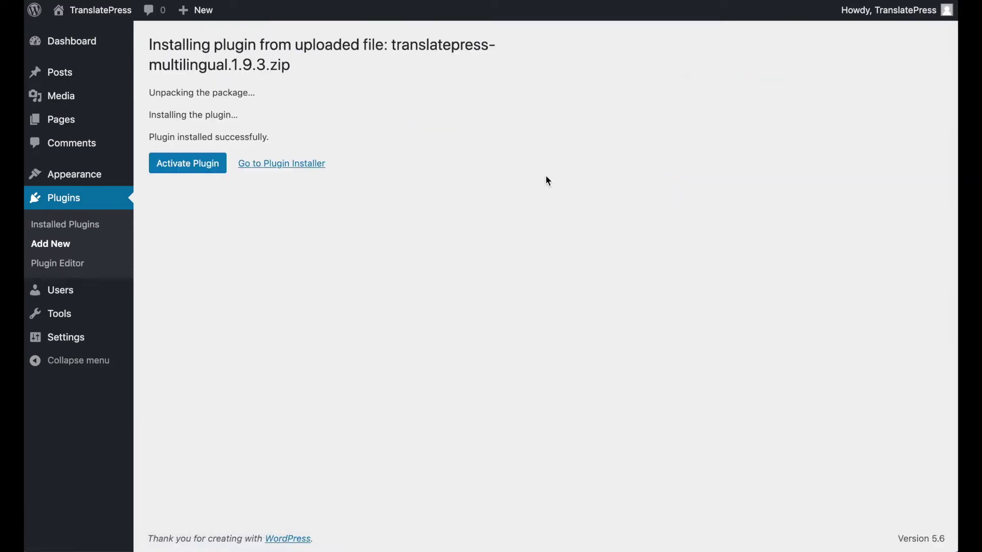
- Upload and install the SEO Pack add-on from tp-add-on-seo-pack-v.1.3.3.zip
{"action": "left_click", "coordinate": [310, 165]}
{"action": "left_click", "coordinate": [294, 44]}
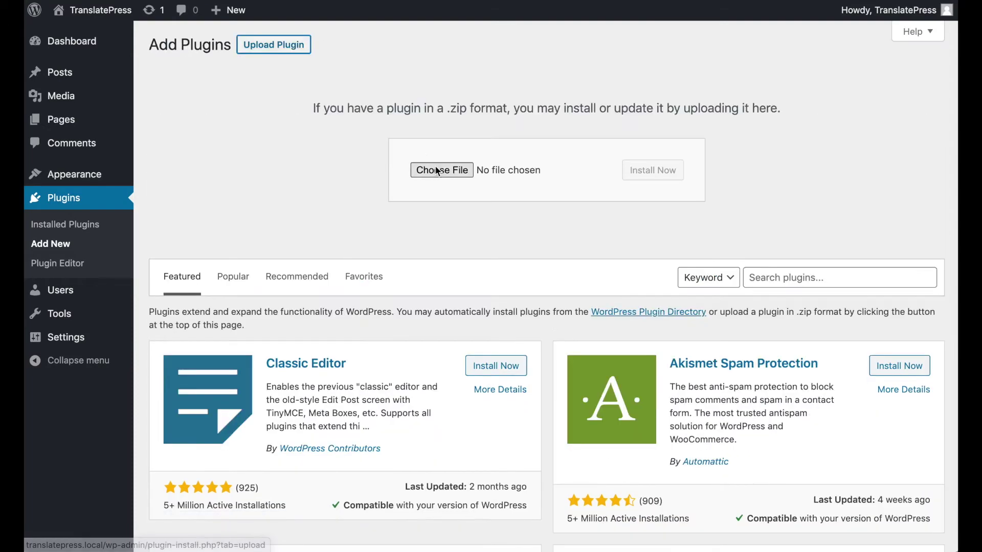
{"action": "left_click", "coordinate": [437, 170]}
{"action": "left_click", "coordinate": [437, 32]}
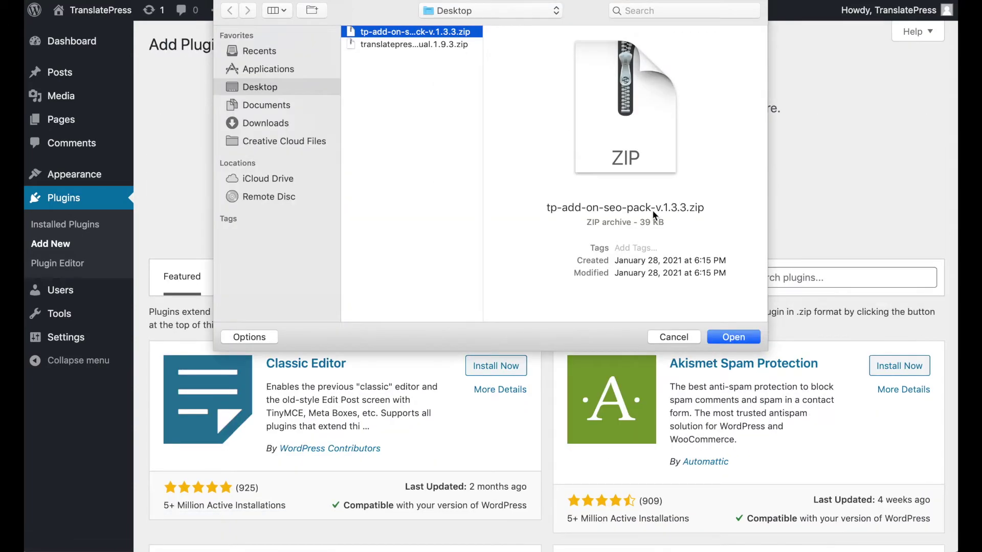
{"action": "left_click", "coordinate": [733, 337]}
{"action": "left_click", "coordinate": [663, 170]}
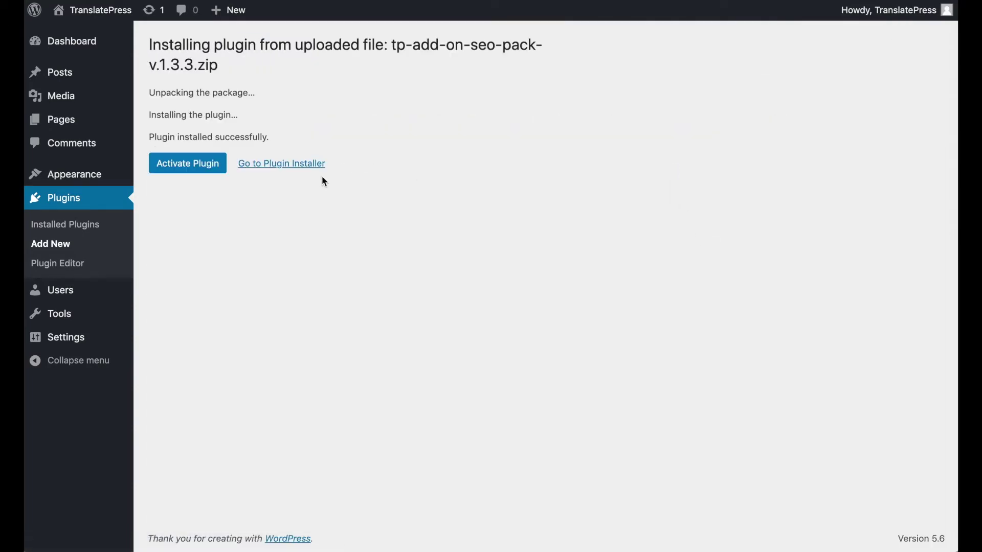
- Activate TranslatePress - Multilingual and the SEO Pack Add-on together via bulk actions
{"action": "left_click", "coordinate": [57, 225]}
{"action": "left_click", "coordinate": [165, 149]}
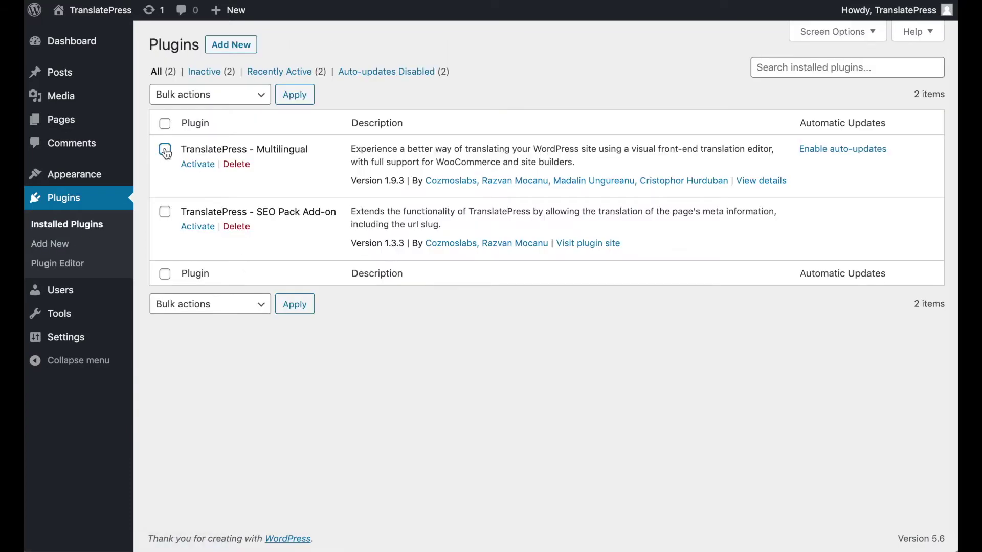
{"action": "left_click", "coordinate": [165, 212]}
{"action": "left_click", "coordinate": [253, 97]}
{"action": "left_click", "coordinate": [178, 70]}
{"action": "left_click", "coordinate": [294, 95]}
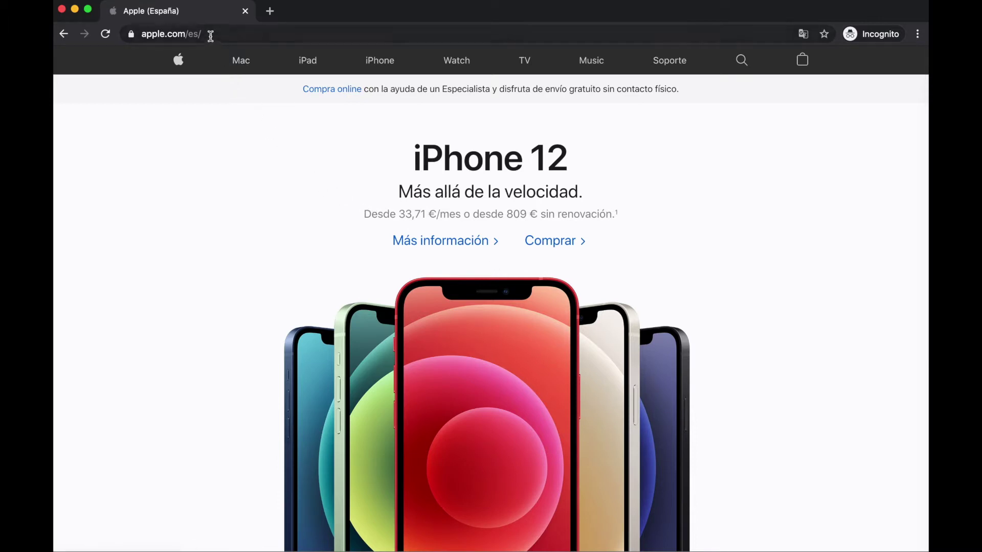
{"action": "left_click_drag", "start_coordinate": [205, 34], "coordinate": [139, 33]}
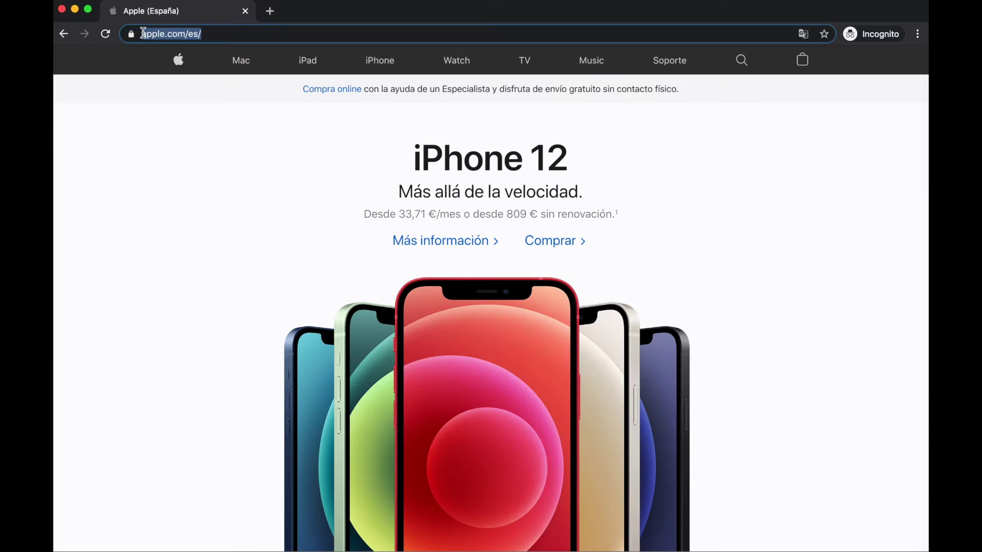
{"action": "left_click", "coordinate": [220, 40]}
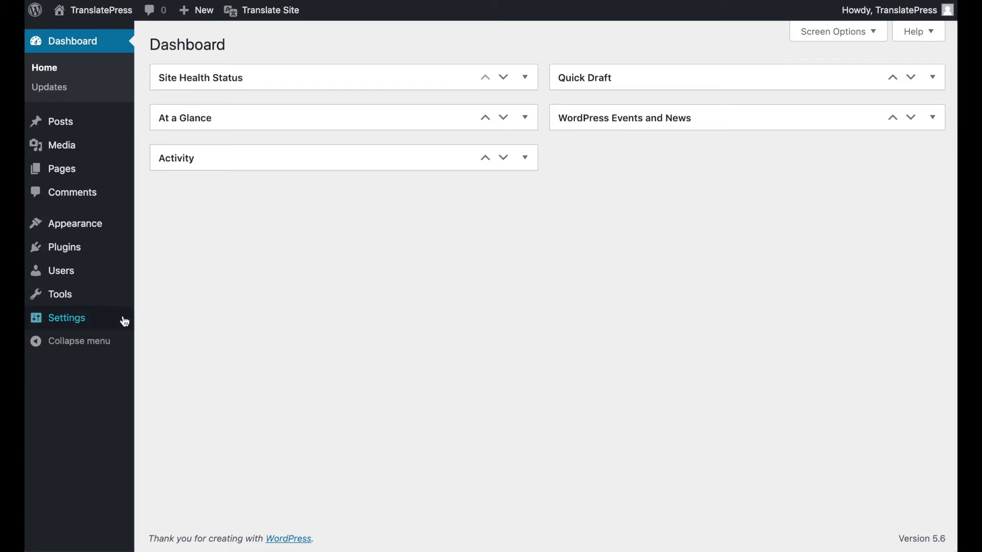
- In TranslatePress settings, replace the Spanish URL slug 'es' with 'espanol'
{"action": "mouse_move", "coordinate": [102, 321]}
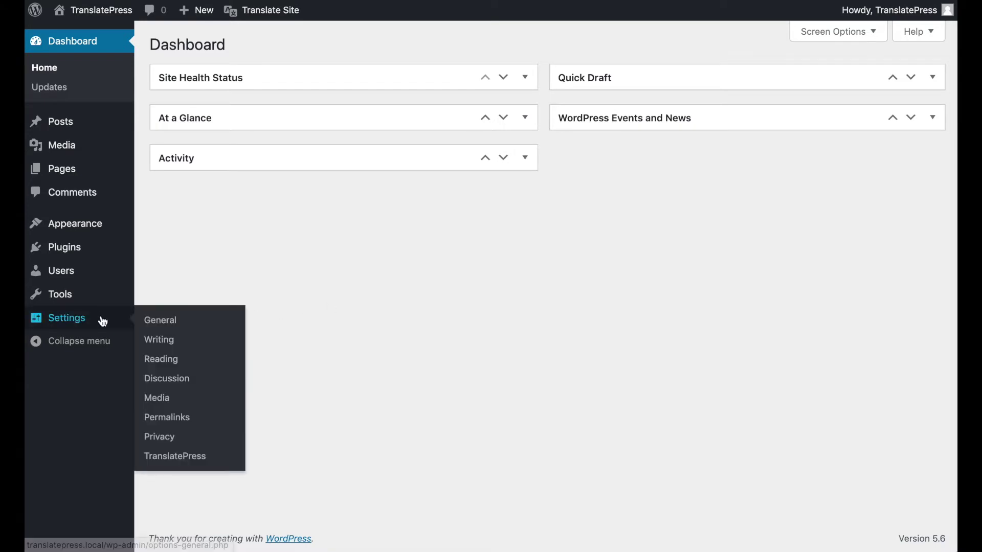
{"action": "left_click", "coordinate": [173, 456]}
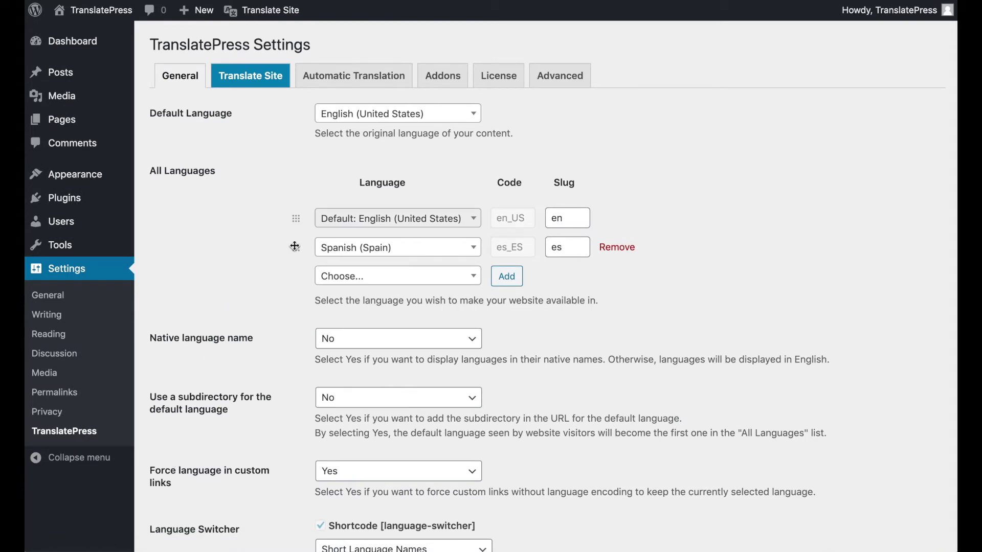
{"action": "left_click", "coordinate": [564, 244]}
{"action": "double_click", "coordinate": [565, 244]}
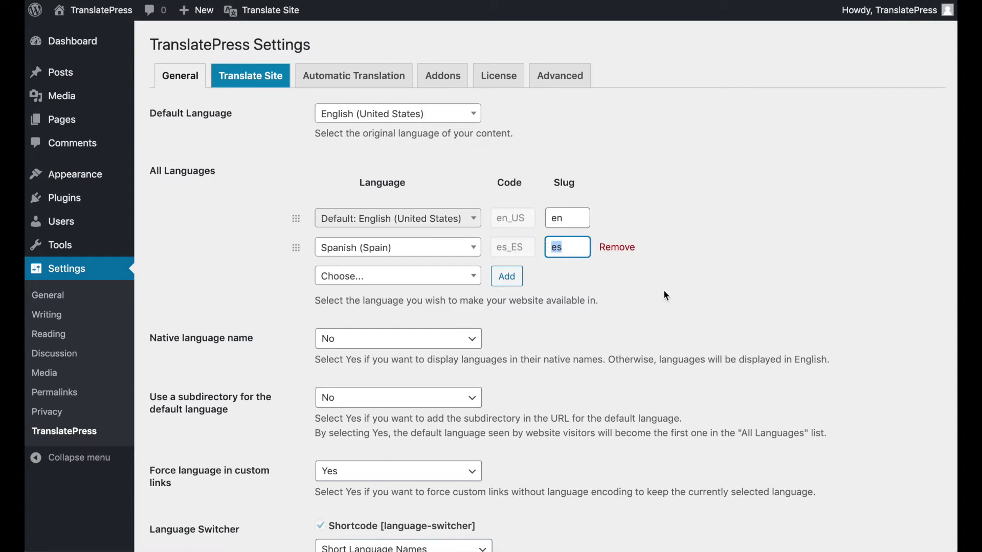
{"action": "type", "text": "espanol"}
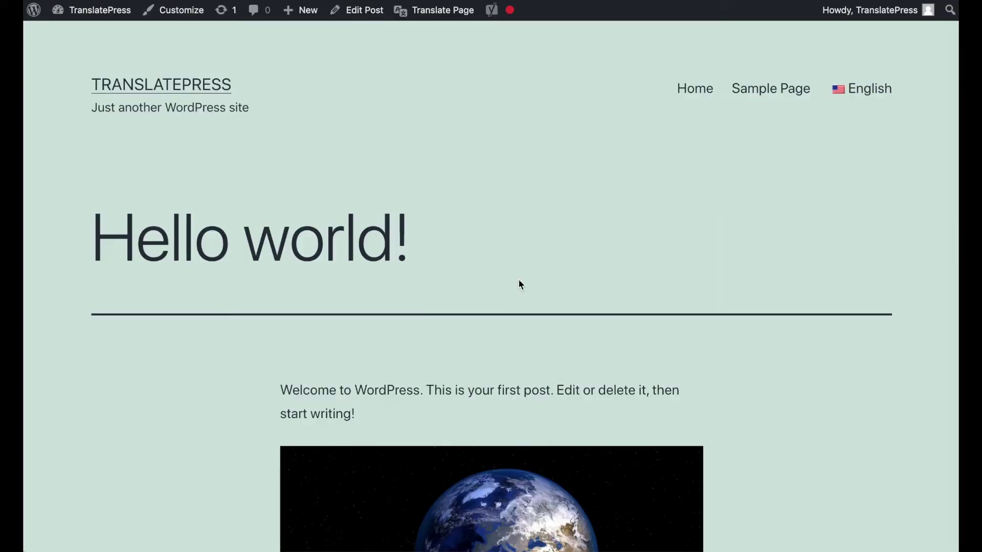
- In the translation editor's Post Slugs, translate hello-world to hola-mundo and save it
{"action": "left_click", "coordinate": [432, 19]}
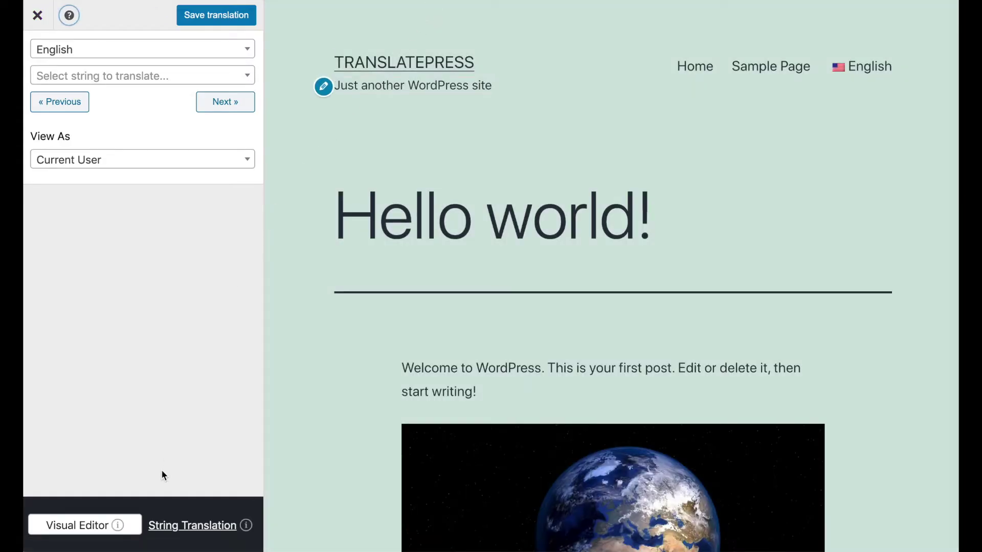
{"action": "left_click", "coordinate": [172, 528]}
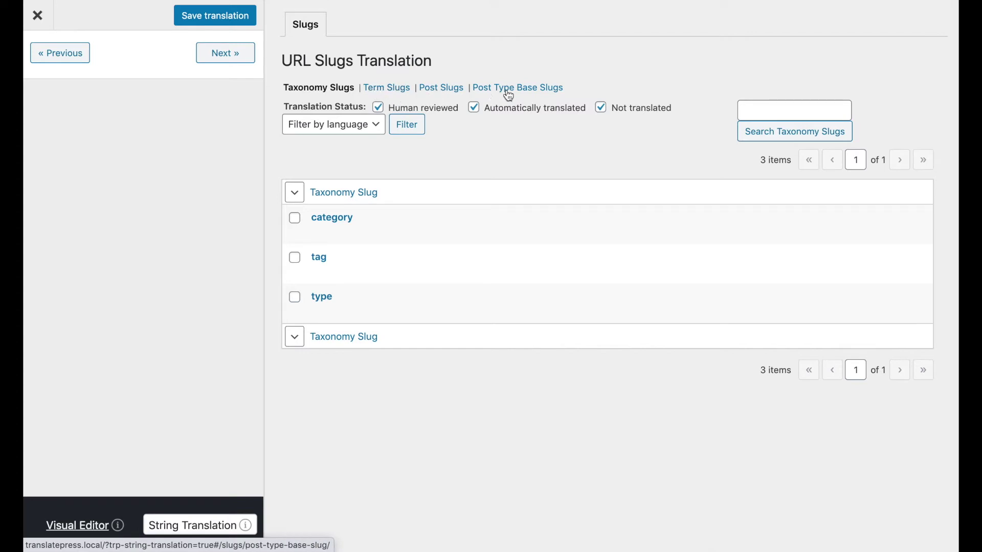
{"action": "left_click", "coordinate": [442, 92]}
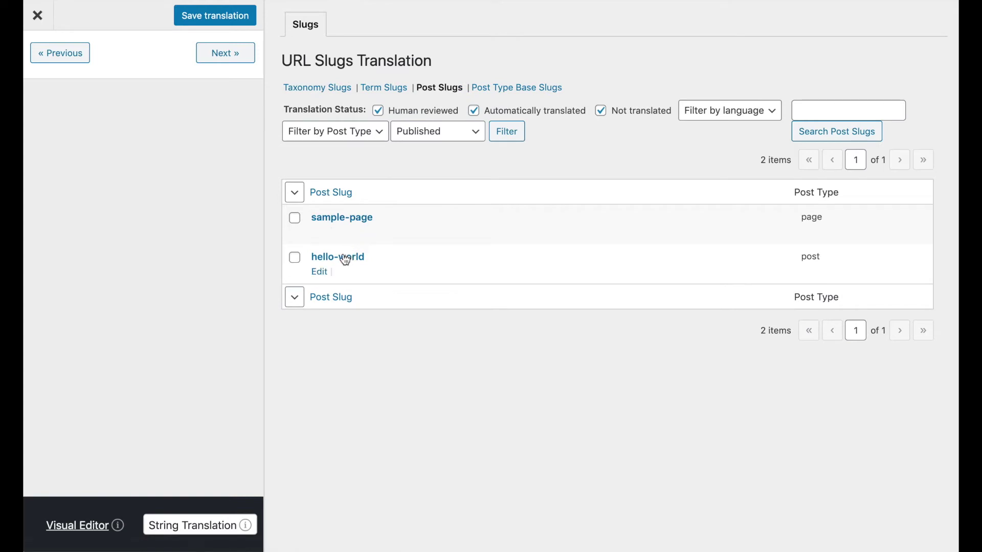
{"action": "left_click", "coordinate": [322, 275]}
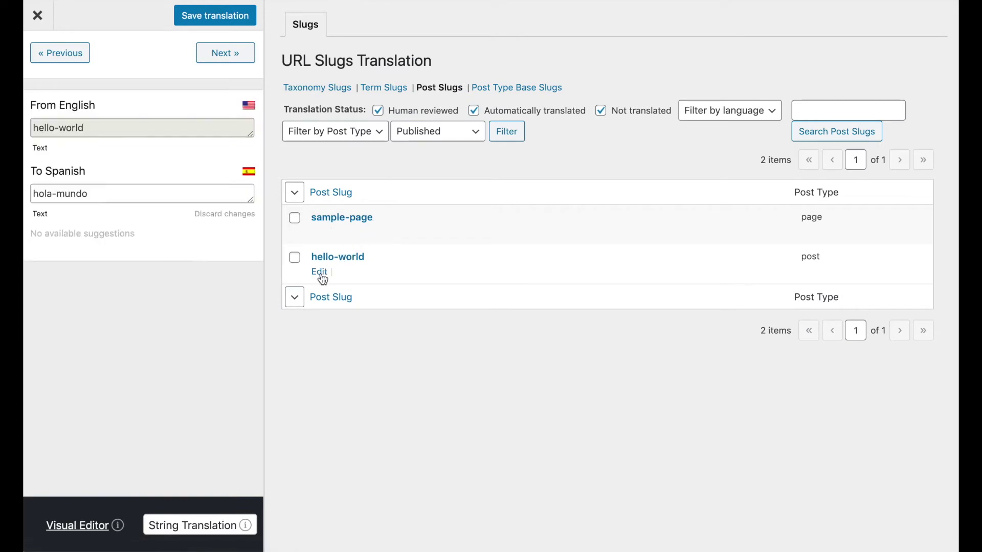
{"action": "left_click", "coordinate": [179, 195]}
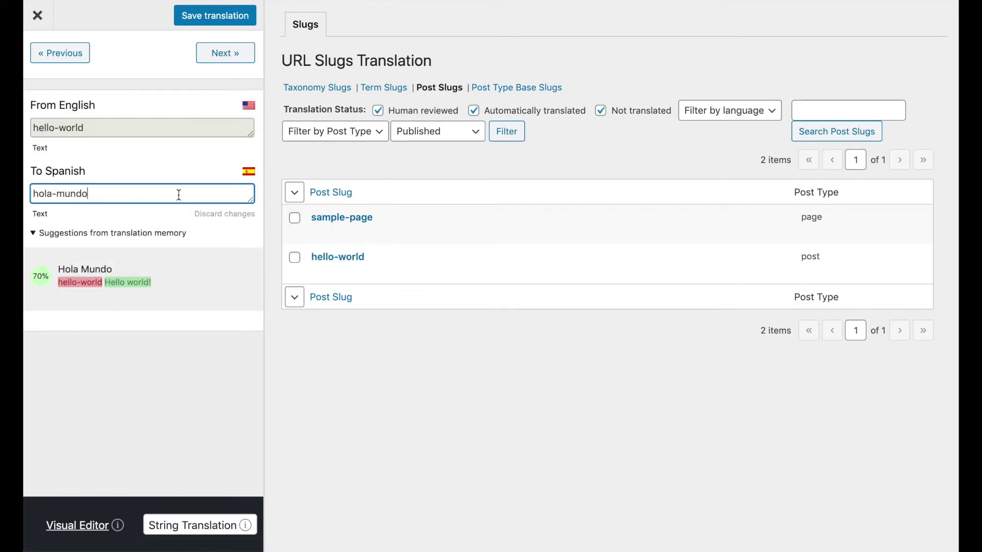
{"action": "left_click", "coordinate": [199, 22]}
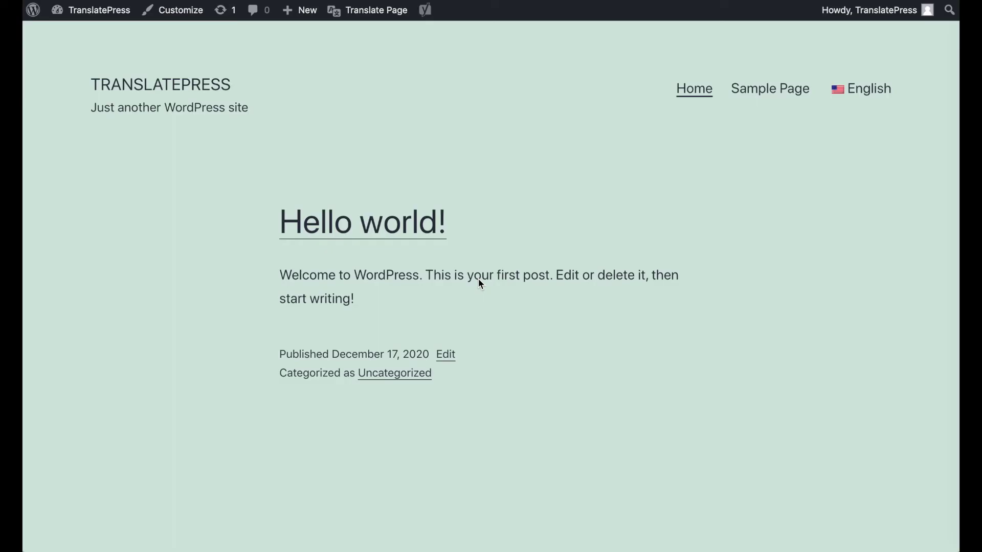
{"action": "right_click", "coordinate": [685, 222]}
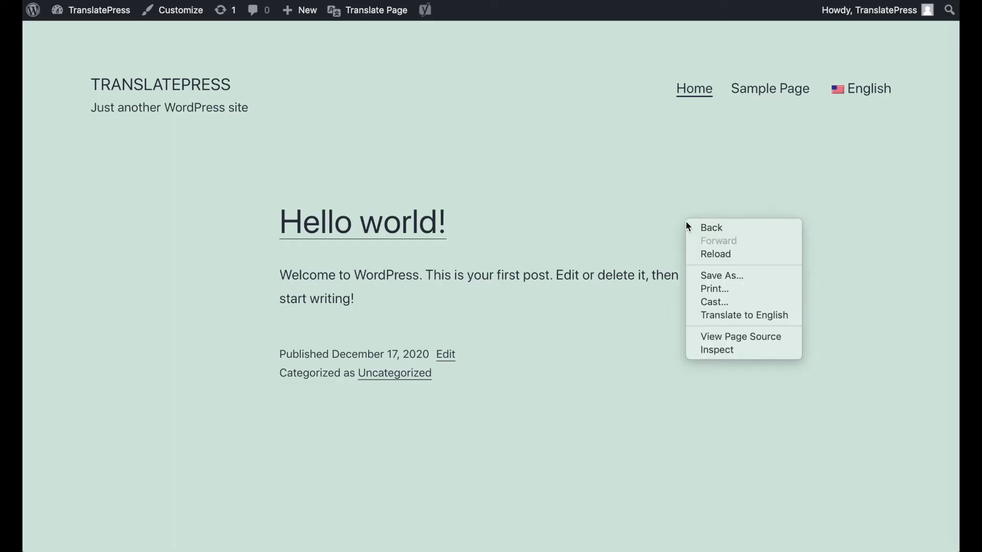
- Open DevTools and expand the page's <head> to locate the hreflang link tags
{"action": "left_click", "coordinate": [716, 349]}
{"action": "scroll", "coordinate": [667, 125], "scroll_direction": "up", "scroll_amount": 5}
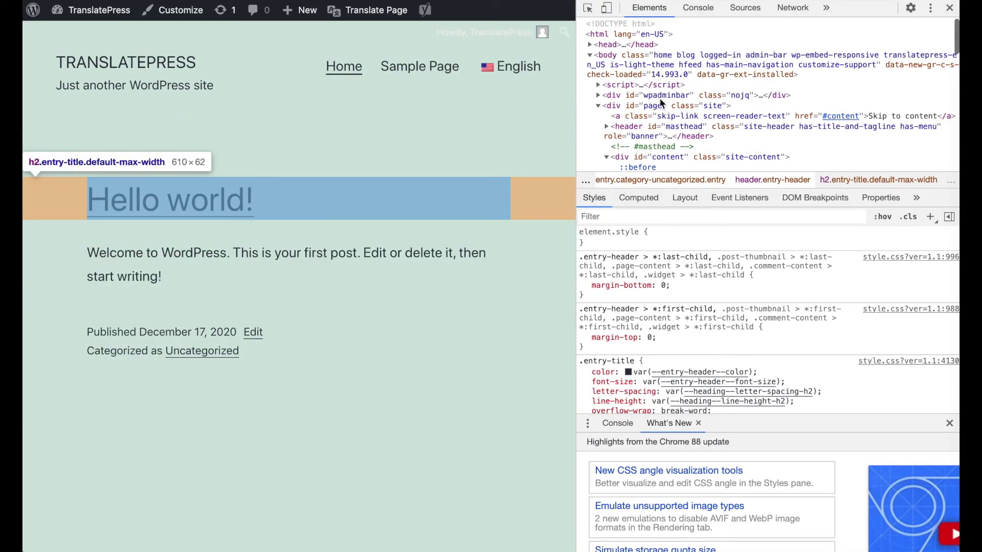
{"action": "left_click", "coordinate": [590, 45]}
{"action": "scroll", "coordinate": [714, 92], "scroll_direction": "down", "scroll_amount": 10}
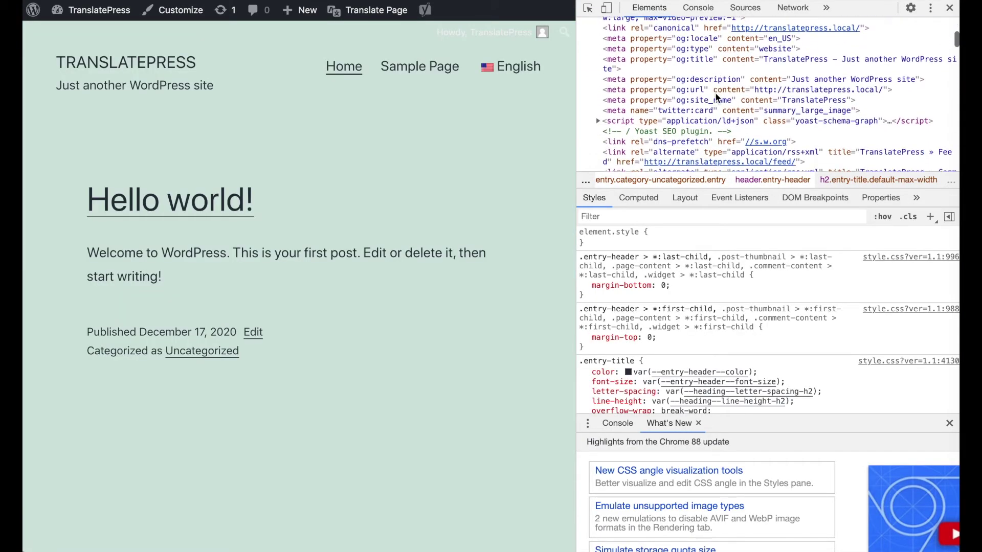
{"action": "scroll", "coordinate": [716, 97], "scroll_direction": "down", "scroll_amount": 10}
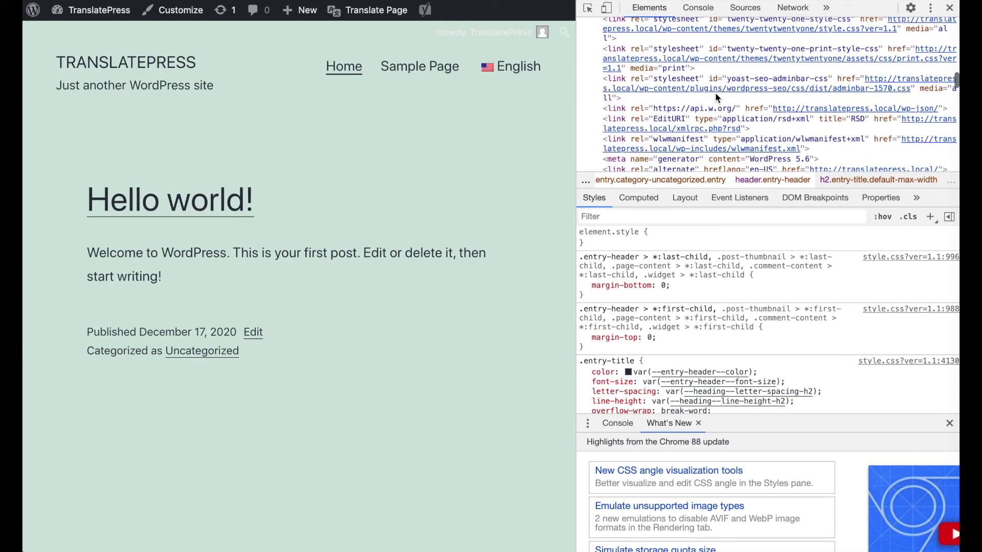
{"action": "scroll", "coordinate": [715, 92], "scroll_direction": "down", "scroll_amount": 10}
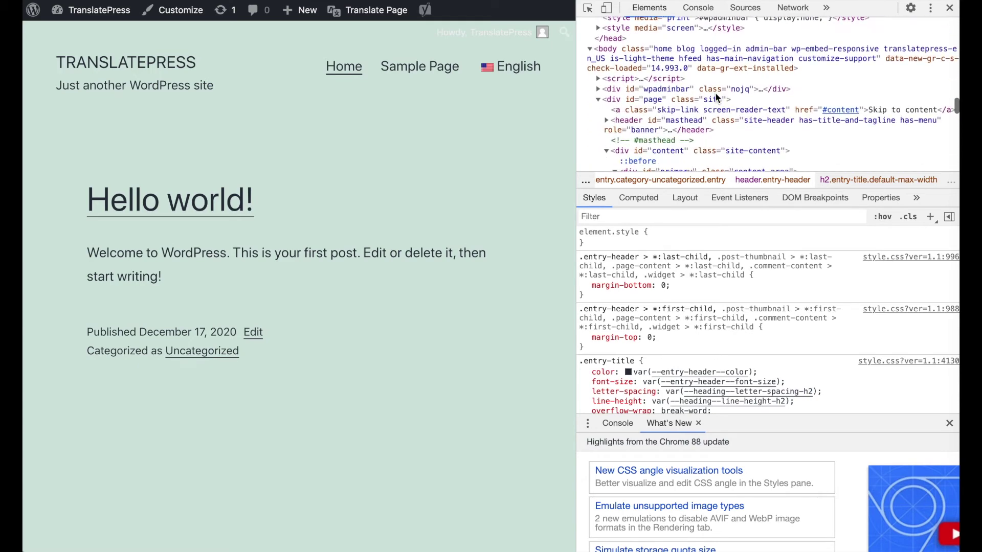
{"action": "scroll", "coordinate": [714, 92], "scroll_direction": "up", "scroll_amount": 5}
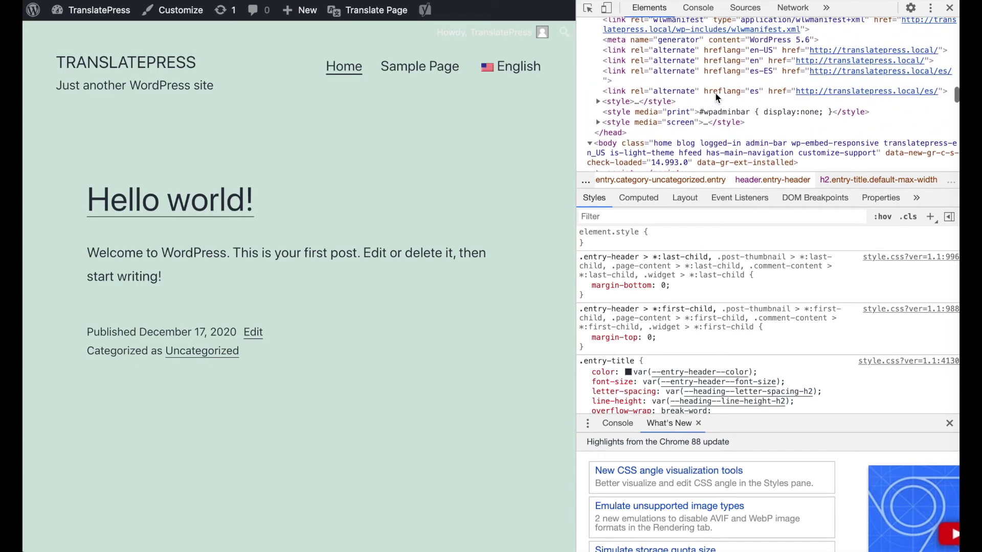
- Inspect the en-US and es-ES hreflang attributes of the alternate link tags
{"action": "left_click", "coordinate": [616, 54]}
{"action": "double_click", "coordinate": [722, 53]}
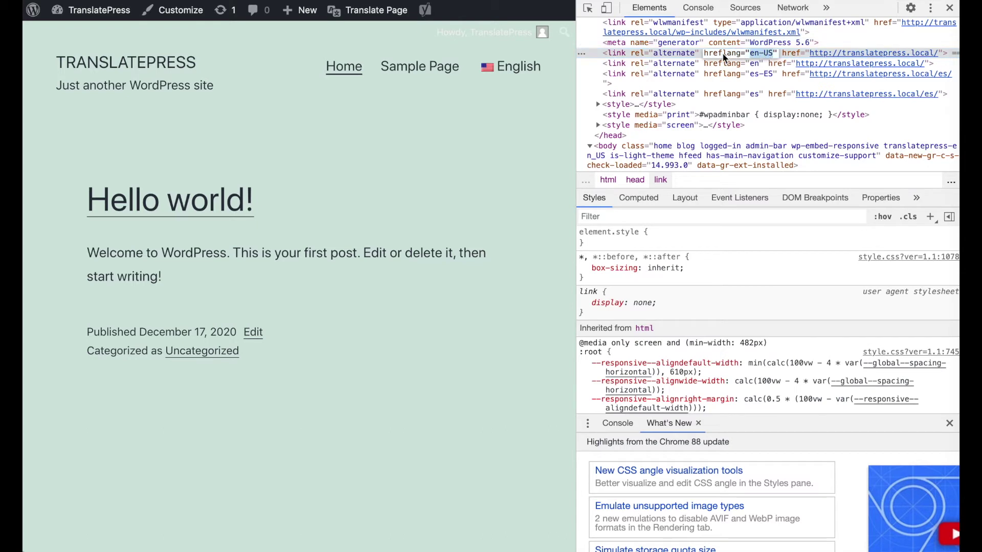
{"action": "left_click", "coordinate": [706, 53]}
{"action": "left_click", "coordinate": [764, 73]}
{"action": "double_click", "coordinate": [764, 72]}
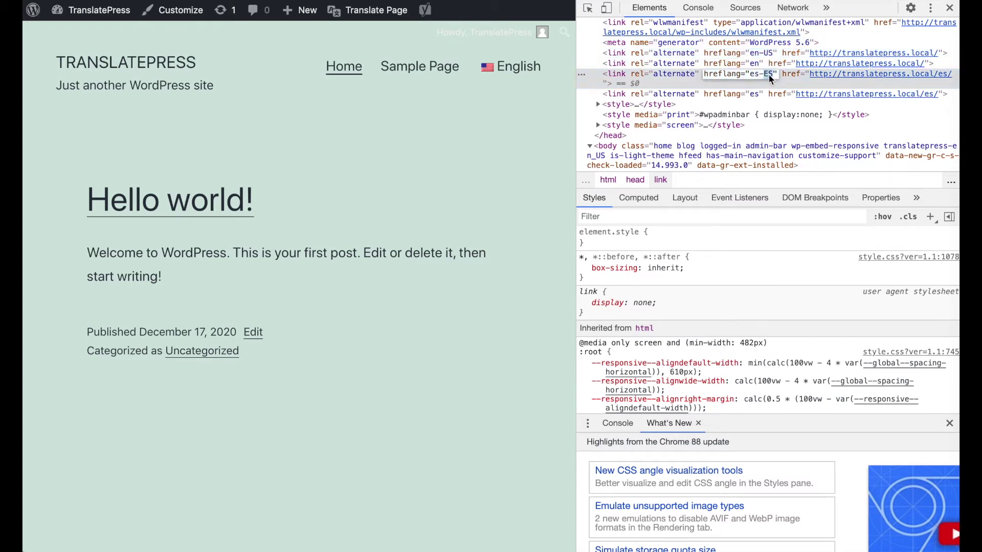
{"action": "triple_click", "coordinate": [768, 73]}
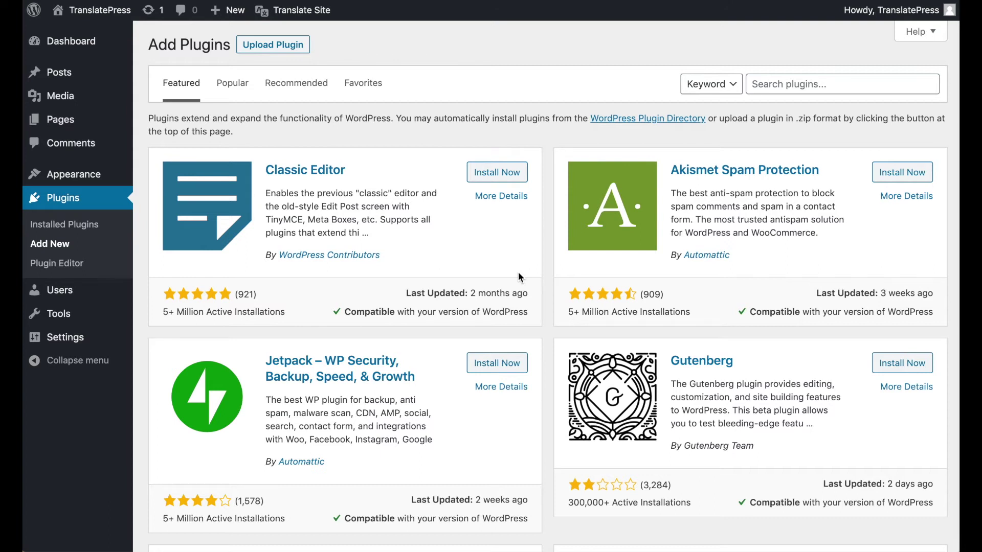
- Search plugins for 'seo', then install and activate Yoast SEO
{"action": "left_click", "coordinate": [779, 90]}
{"action": "type", "text": "seo"}
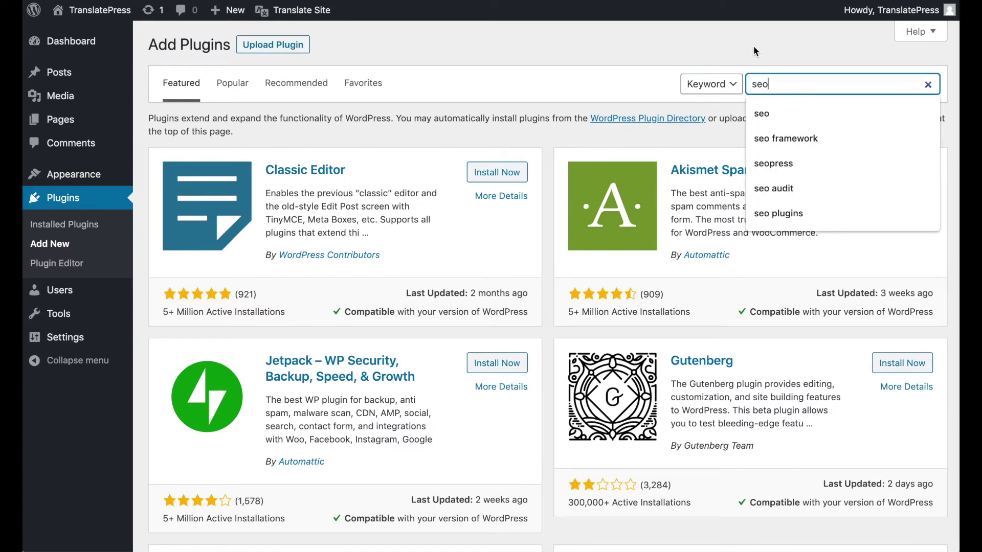
{"action": "key", "text": "Return"}
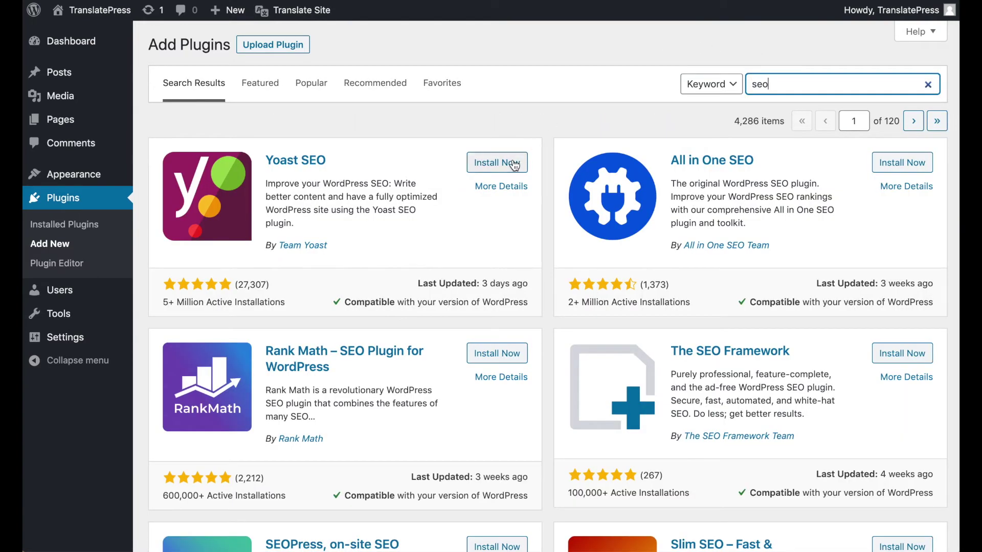
{"action": "scroll", "coordinate": [506, 351], "scroll_direction": "down", "scroll_amount": 4}
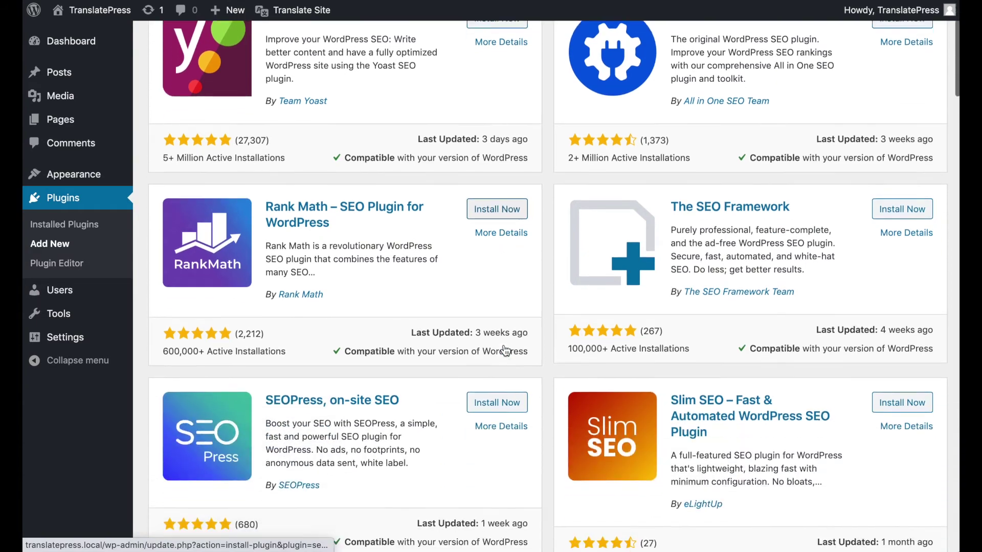
{"action": "scroll", "coordinate": [503, 368], "scroll_direction": "up", "scroll_amount": 4}
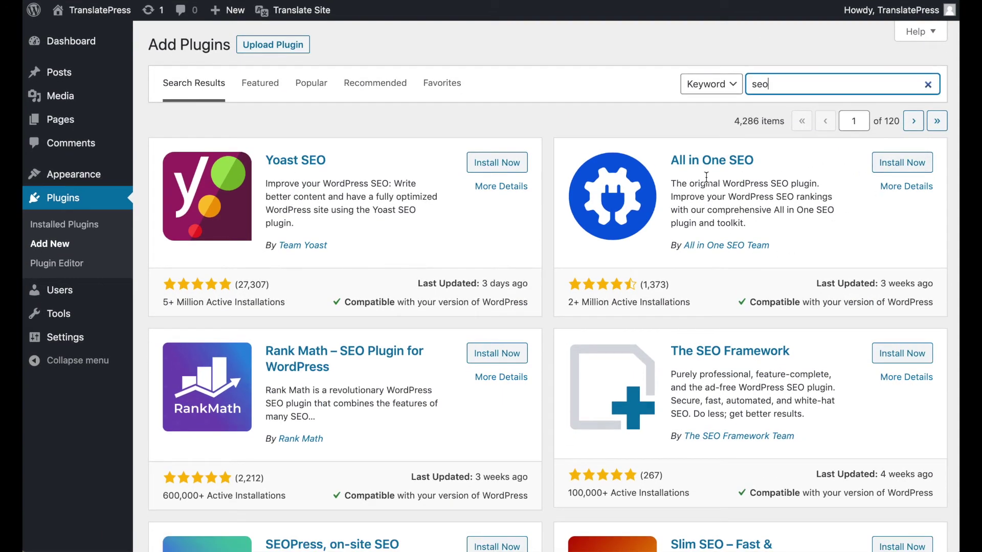
{"action": "left_click", "coordinate": [505, 162]}
{"action": "left_click", "coordinate": [504, 163]}
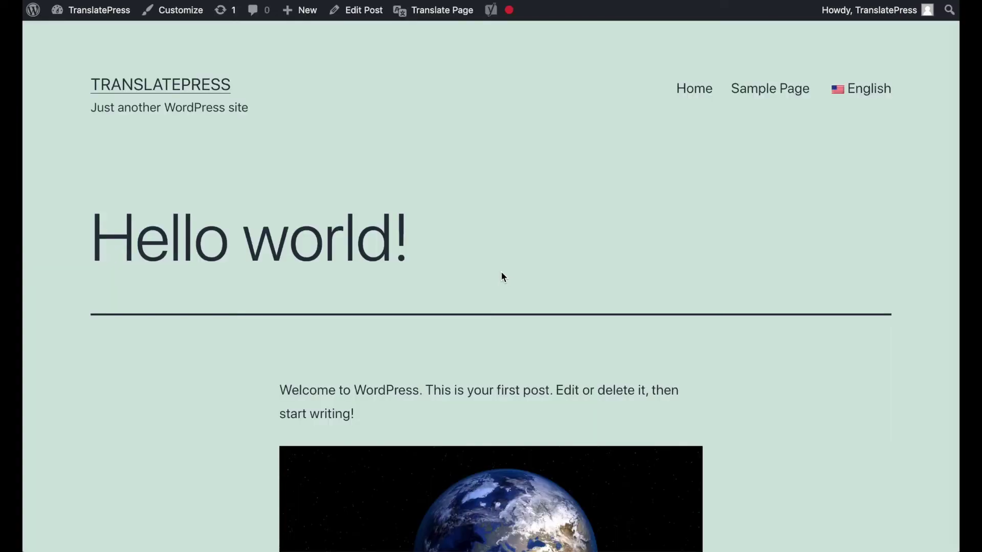
- Translate the page title to 'Hola Mundo – TranslatePress' and save
{"action": "left_click", "coordinate": [432, 11]}
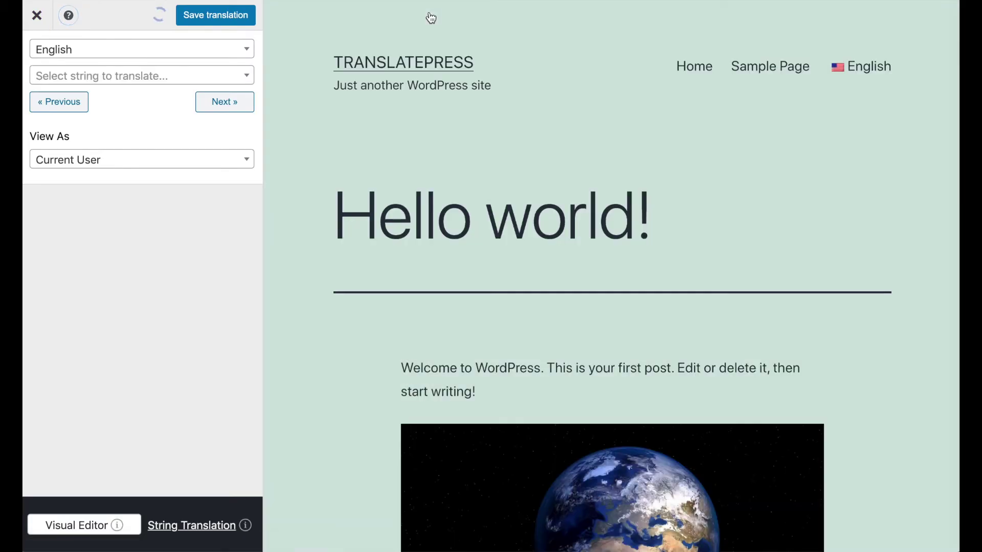
{"action": "left_click", "coordinate": [247, 75]}
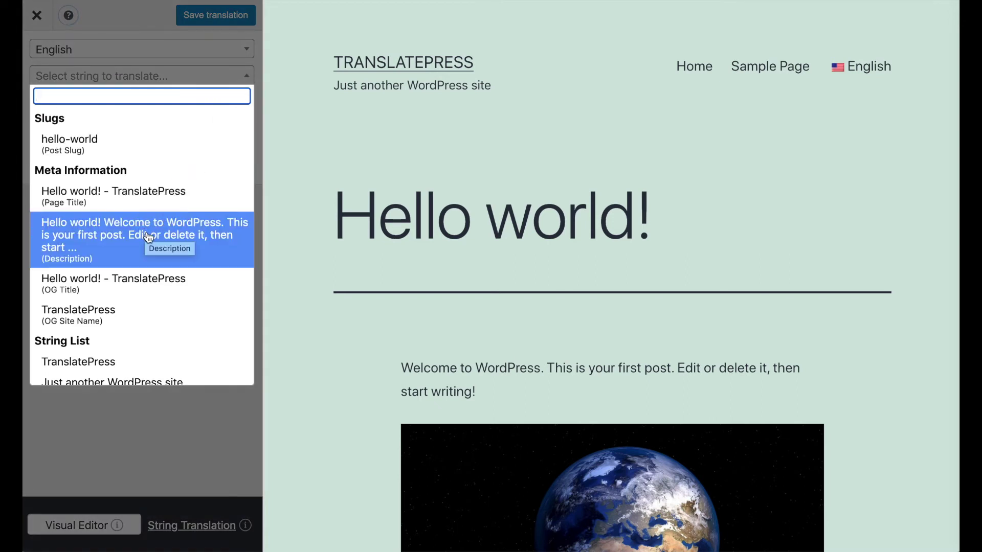
{"action": "left_click", "coordinate": [148, 198]}
{"action": "type", "text": "Hola Mundo"}
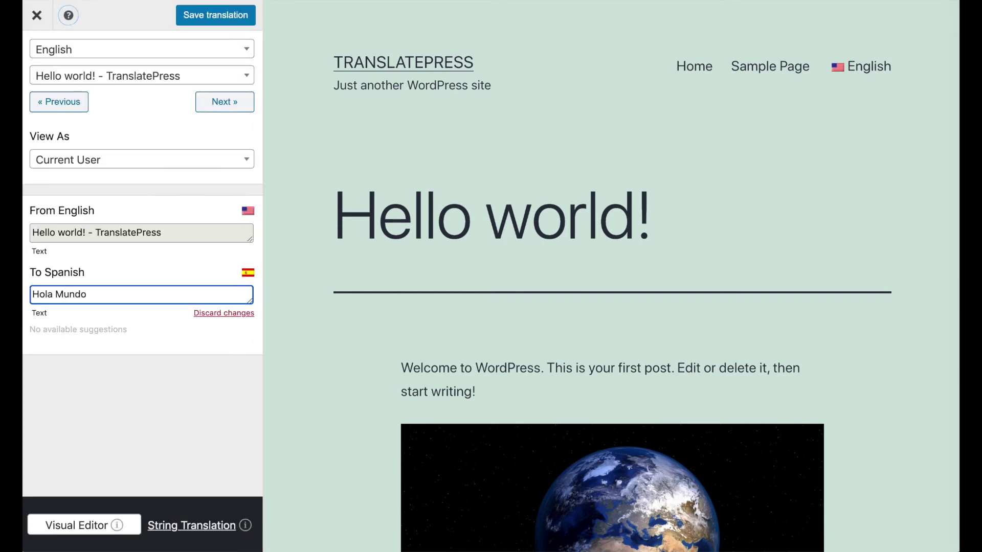
{"action": "type", "text": " – TranslatePress"}
{"action": "left_click", "coordinate": [225, 15]}
- Paste a translation into the page description string
{"action": "left_click", "coordinate": [142, 76]}
{"action": "left_click", "coordinate": [102, 234]}
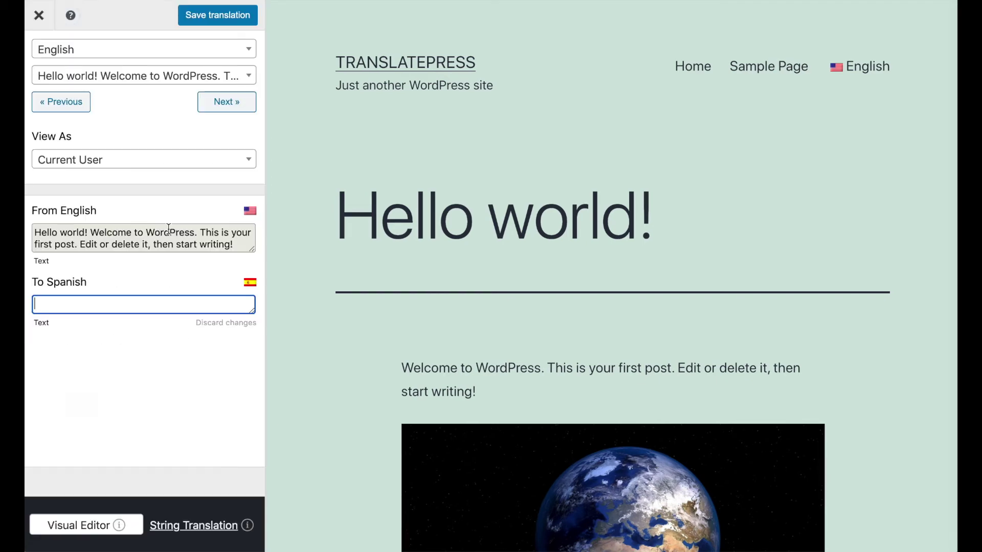
{"action": "type", "text": "¡Hola Mundo! Bienvenidos a WordPress. Este es tu primer post. Edítala o bórrala, ¡y comienza a escribir!"}
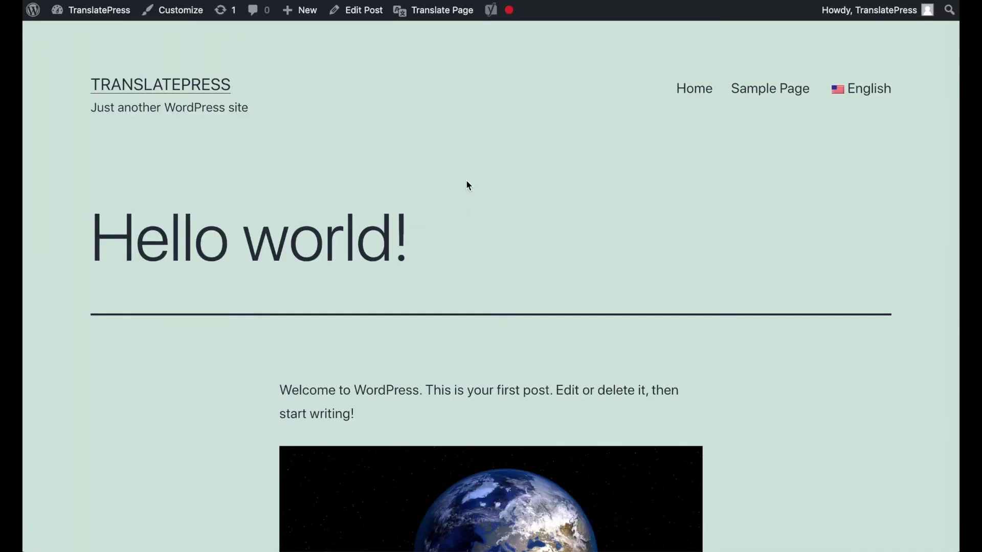
- Give the earth-1024x575 image the Spanish alt text 'La tierra desde el espacio.' and save
{"action": "left_click", "coordinate": [440, 14]}
{"action": "left_click", "coordinate": [246, 77]}
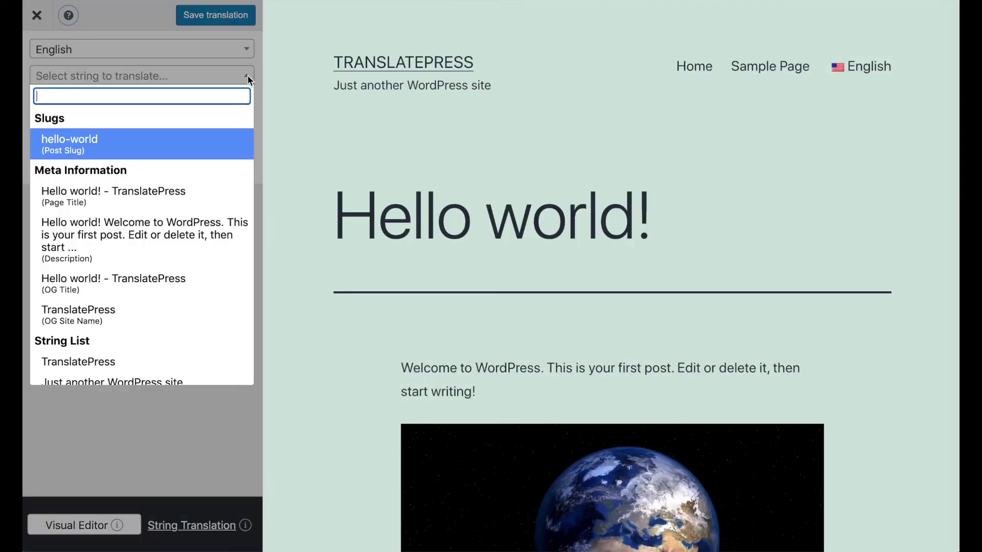
{"action": "scroll", "coordinate": [193, 236], "scroll_direction": "down", "scroll_amount": 10}
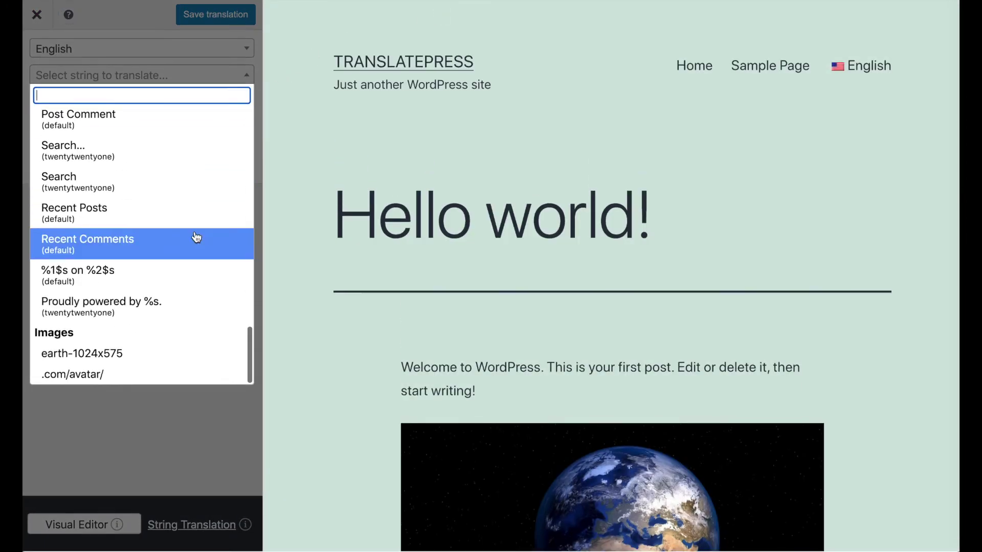
{"action": "left_click", "coordinate": [127, 354]}
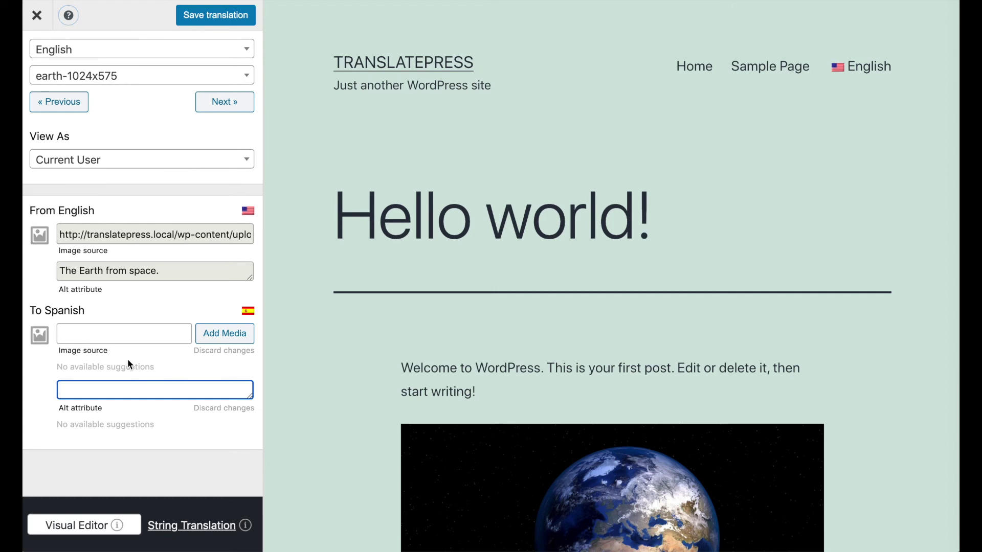
{"action": "type", "text": "La tierra desde "}
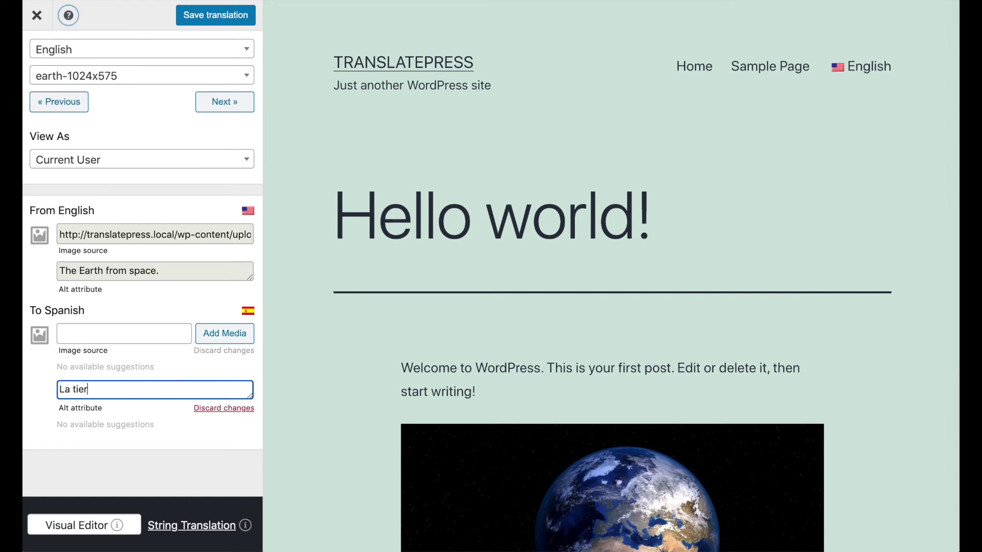
{"action": "type", "text": "el espacio."}
{"action": "left_click", "coordinate": [200, 19]}
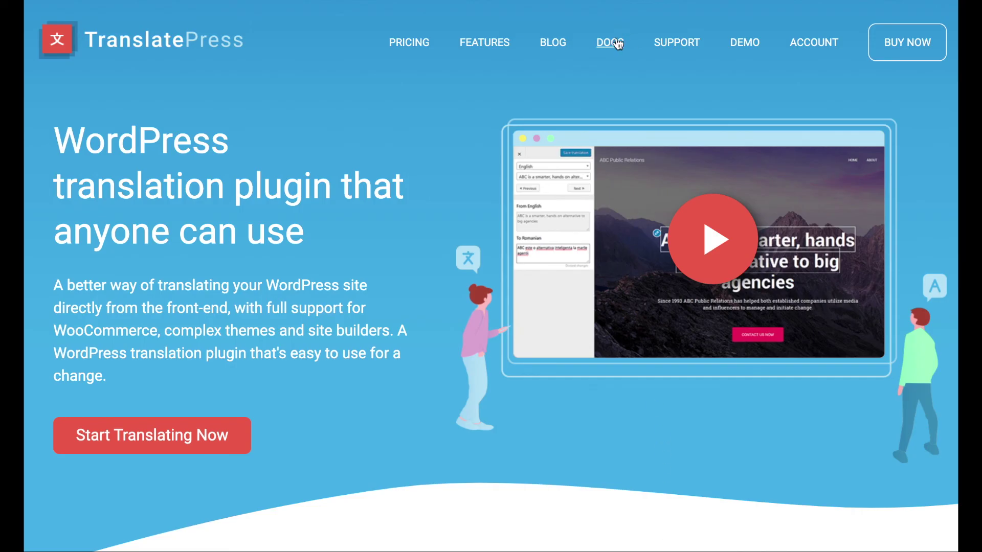
- Open the TranslatePress DOCS page and scroll through the documentation index
{"action": "left_click", "coordinate": [610, 42]}
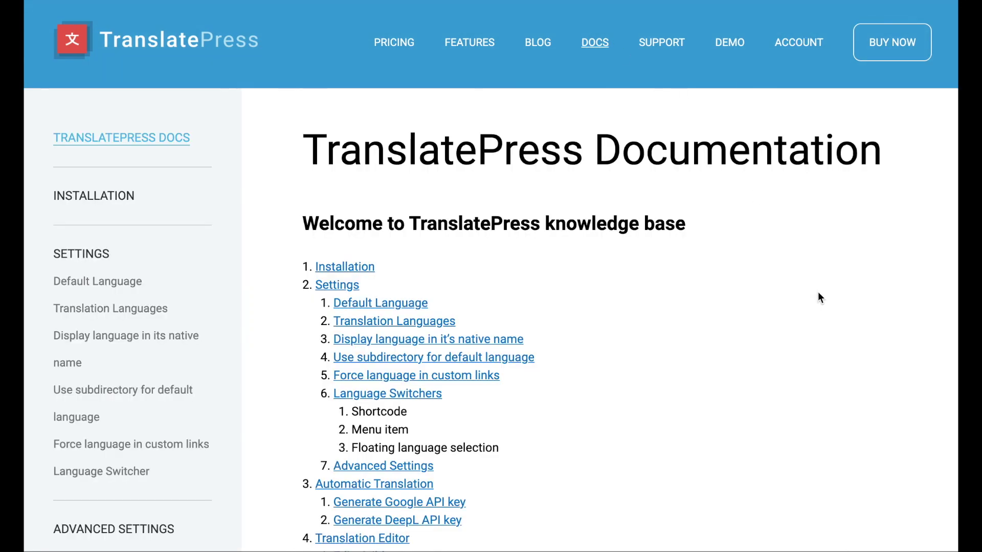
{"action": "scroll", "coordinate": [880, 432], "scroll_direction": "down", "scroll_amount": 12}
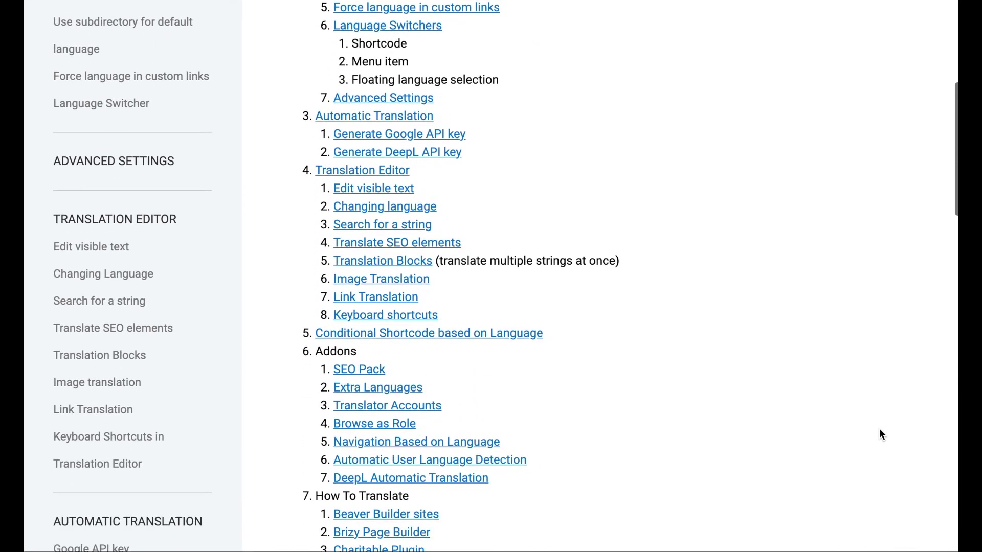
{"action": "scroll", "coordinate": [880, 434], "scroll_direction": "down", "scroll_amount": 6}
{"action": "scroll", "coordinate": [879, 434], "scroll_direction": "up", "scroll_amount": 16}
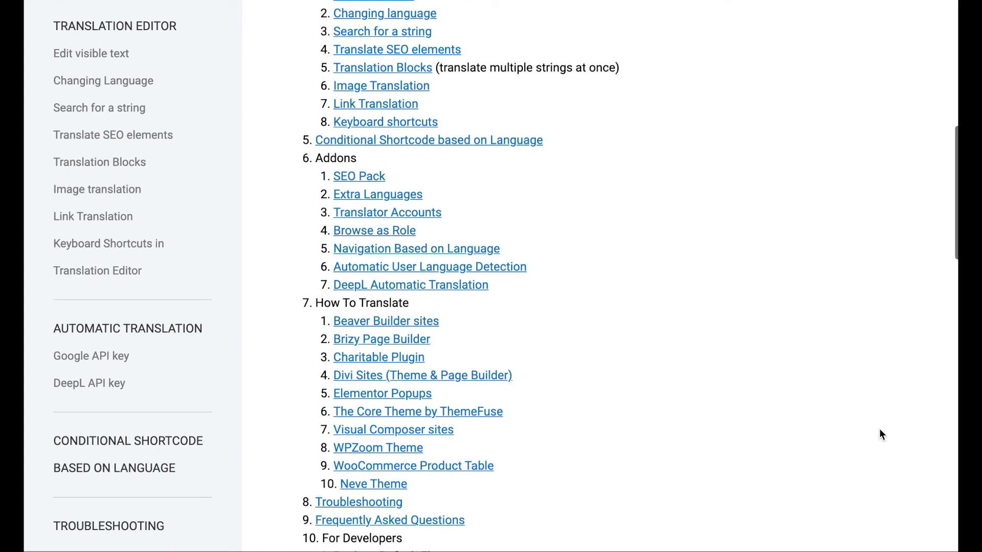
{"action": "scroll", "coordinate": [879, 429], "scroll_direction": "up", "scroll_amount": 2}
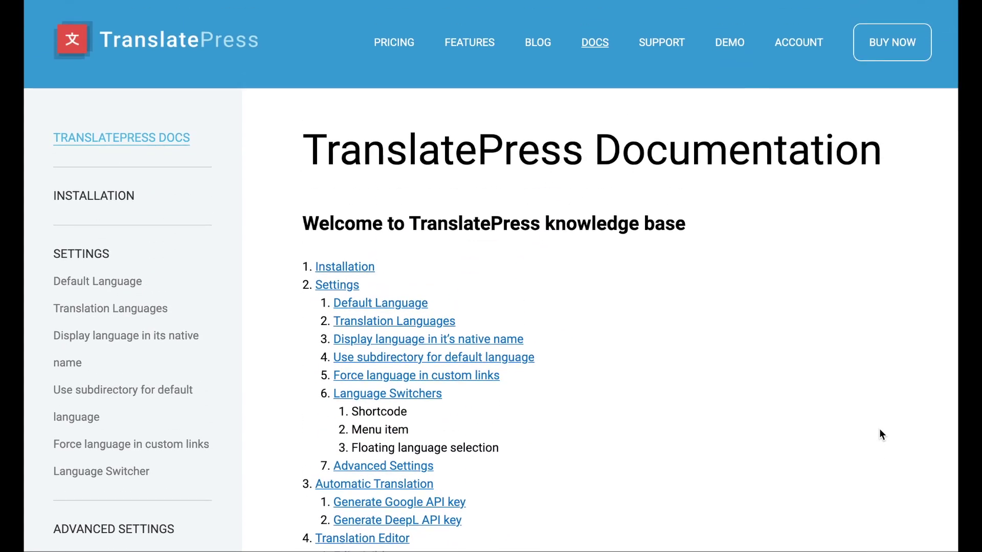